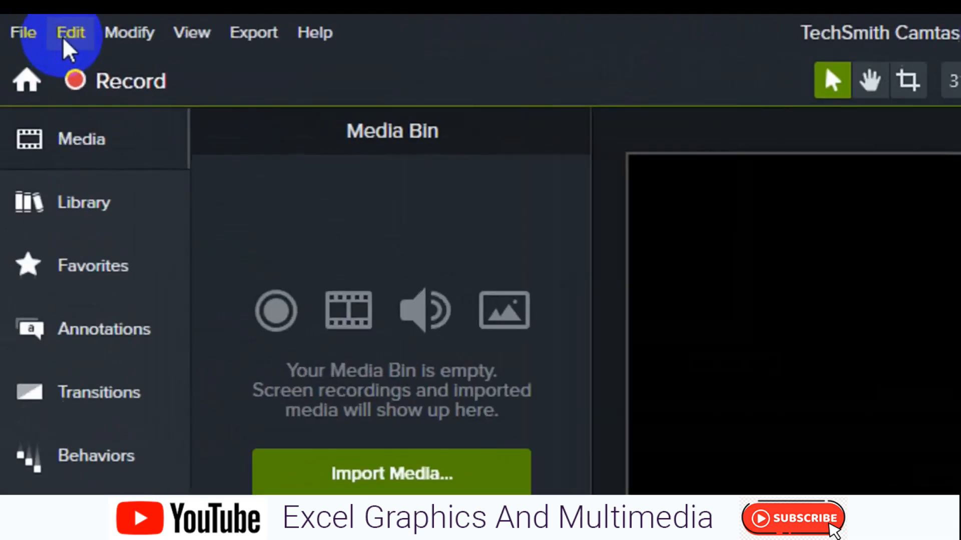
Open the program preferences and set the default duration of images to 3 seconds.
click(31, 25)
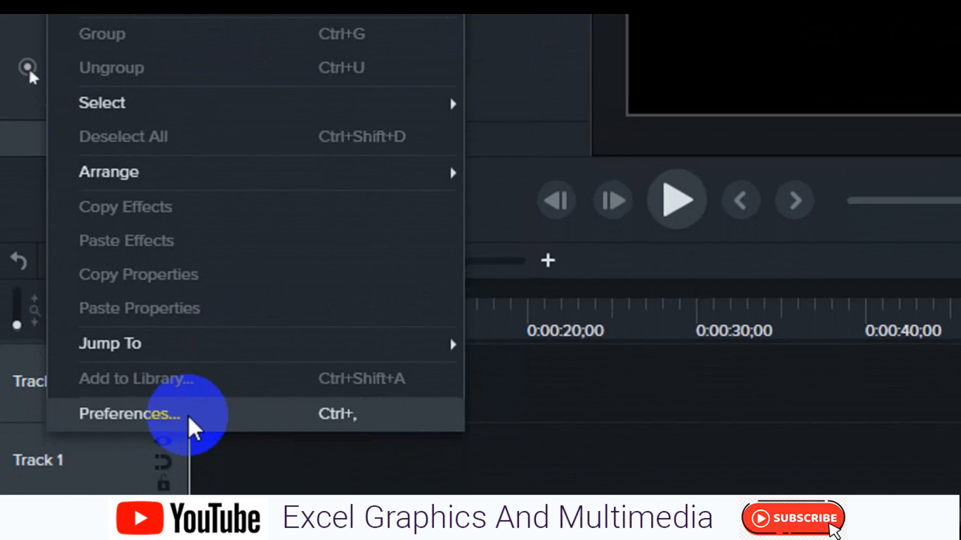
click(189, 418)
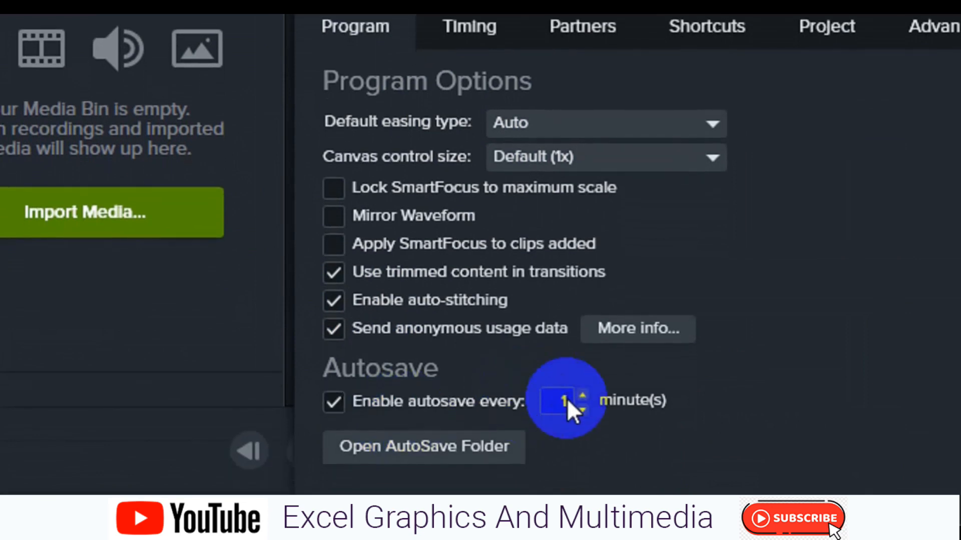
click(565, 399)
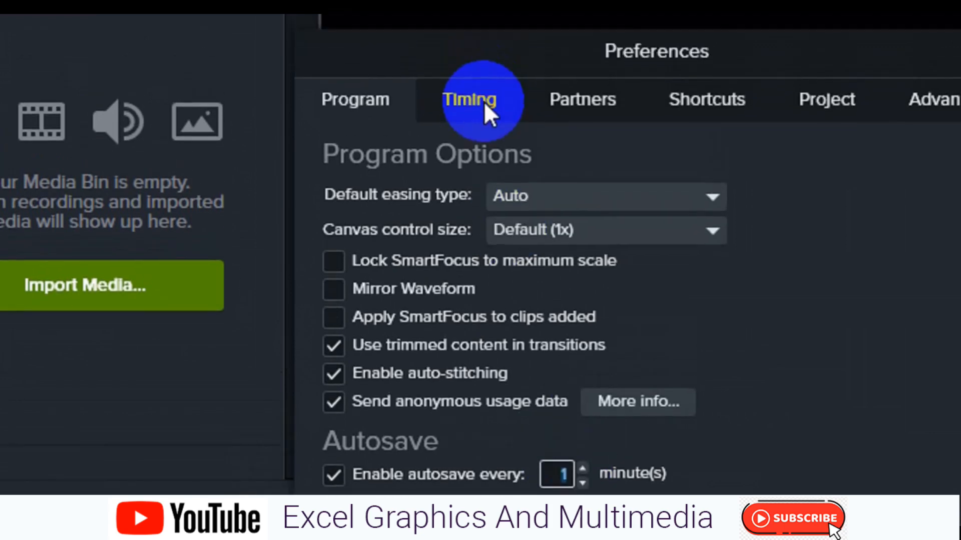
click(484, 102)
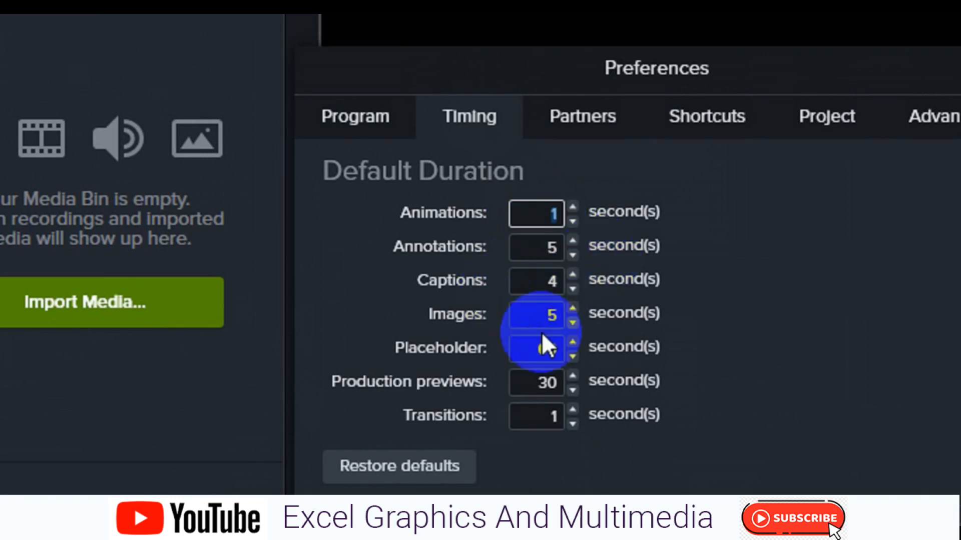
click(571, 324)
click(572, 324)
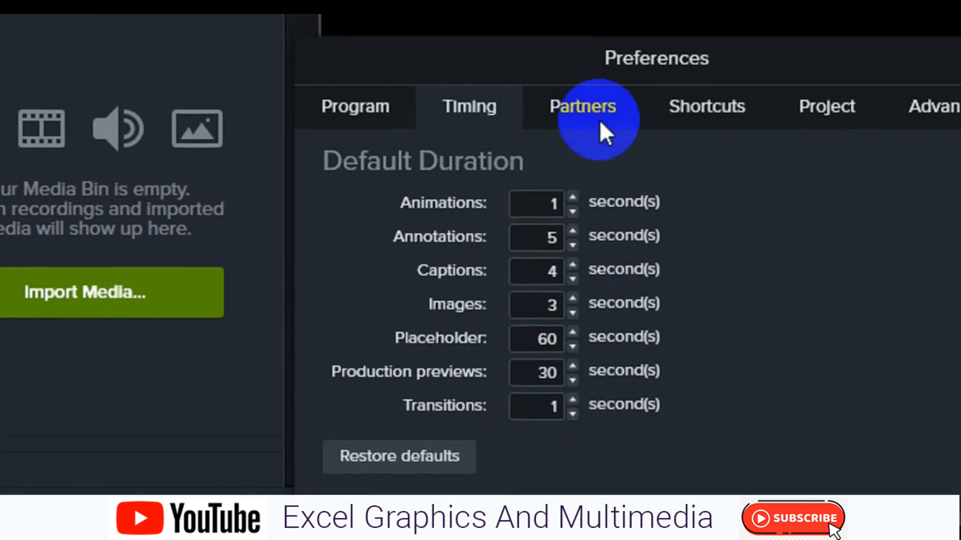
Try the partner option to always import PowerPoint slide notes as captions and return to always asking.
click(600, 106)
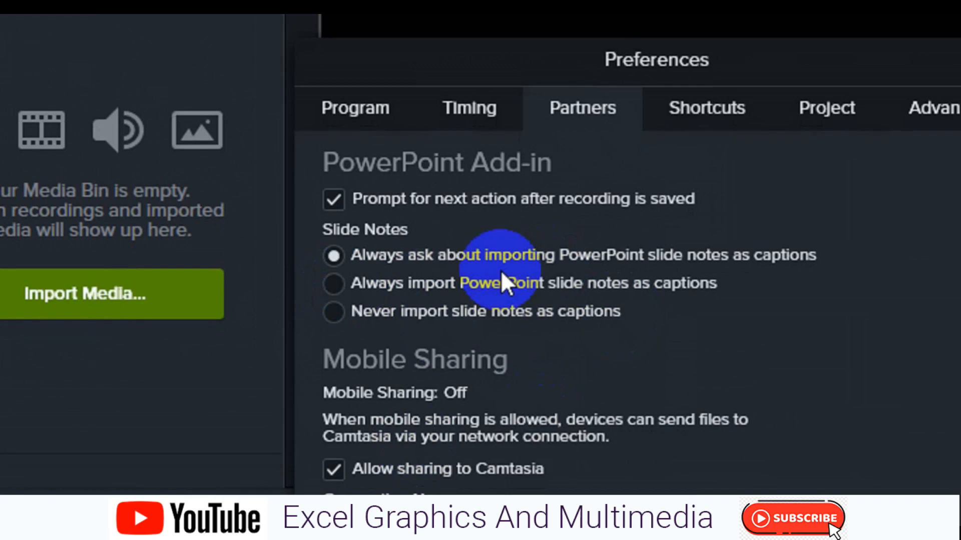
click(350, 285)
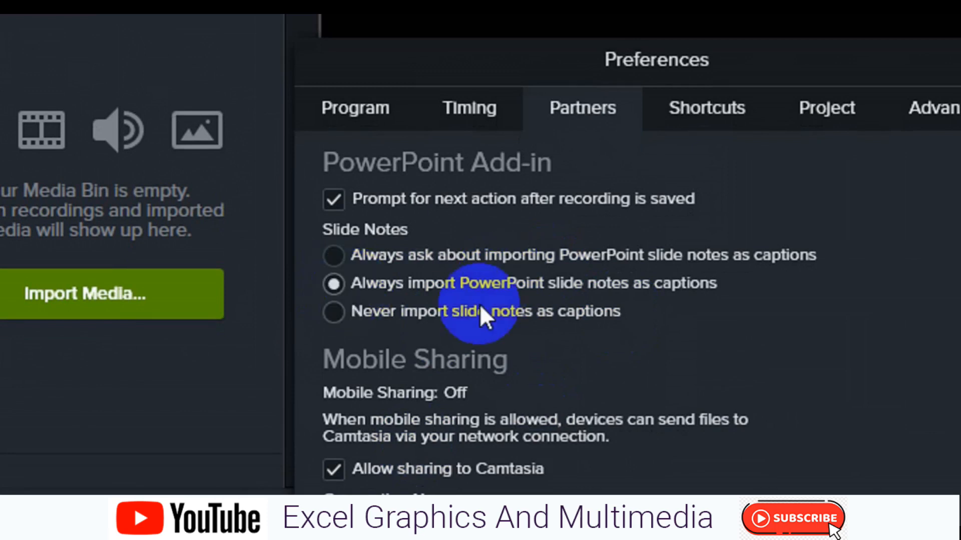
click(336, 258)
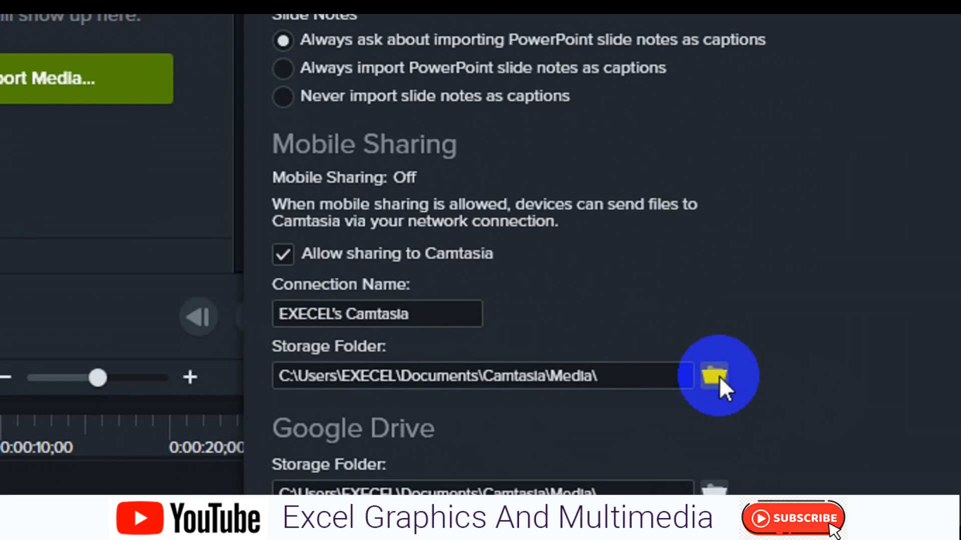
Set the mobile sharing storage folder to the "Camtasia projects file" folder on the Desktop.
click(719, 376)
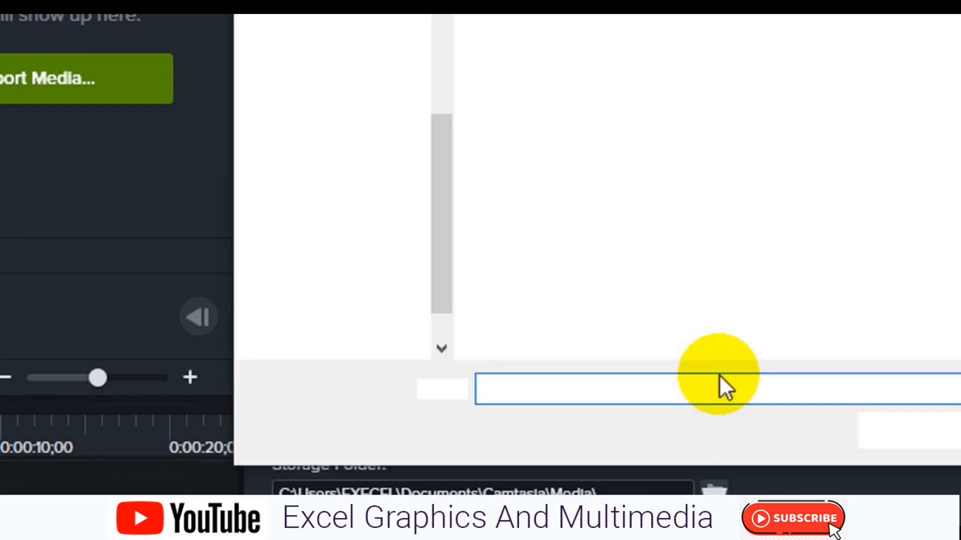
click(371, 137)
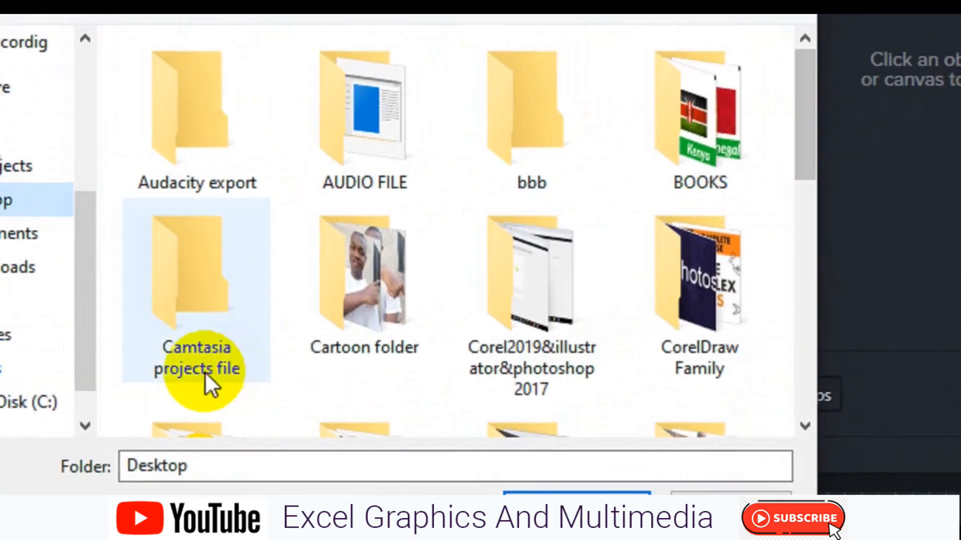
click(209, 344)
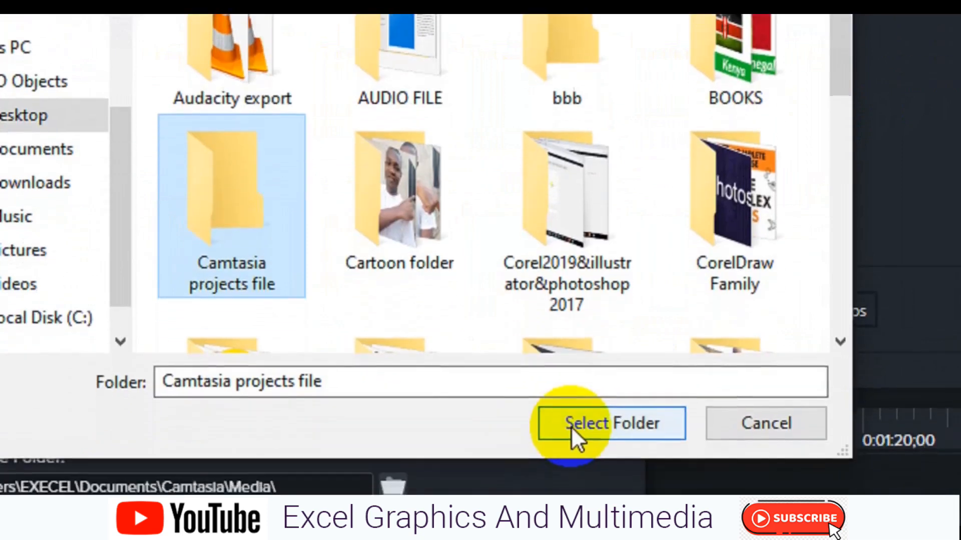
click(572, 426)
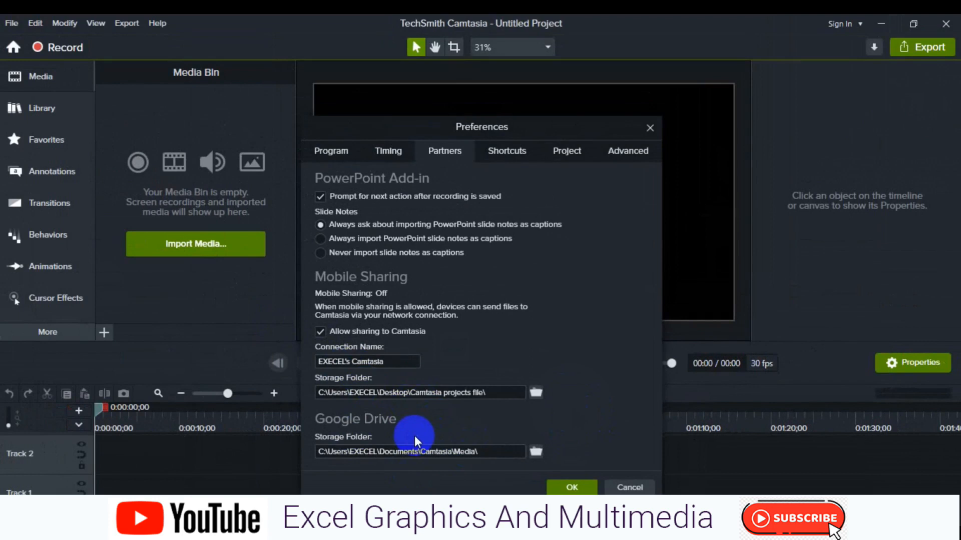
double_click(464, 458)
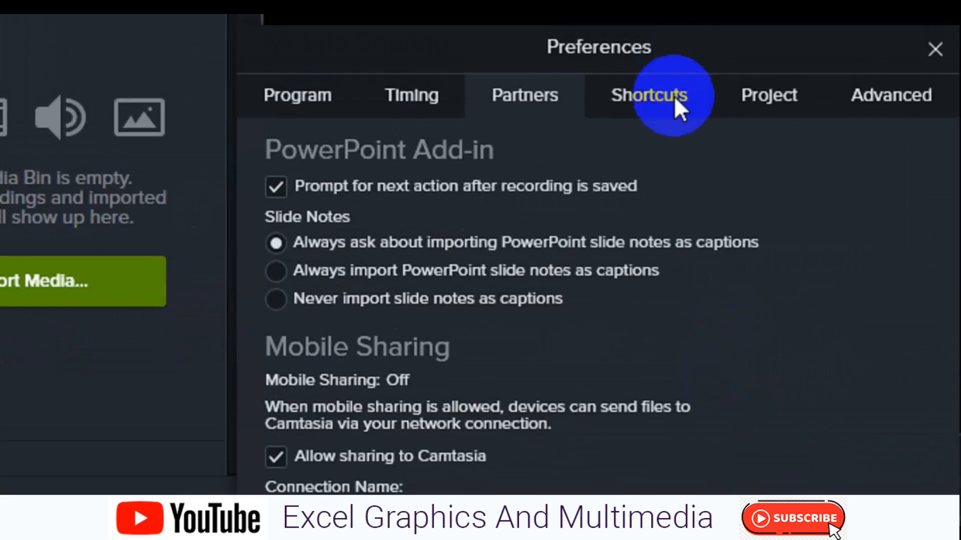
Review the keyboard shortcuts assigned to captions and timeline editing in the preferences.
click(674, 99)
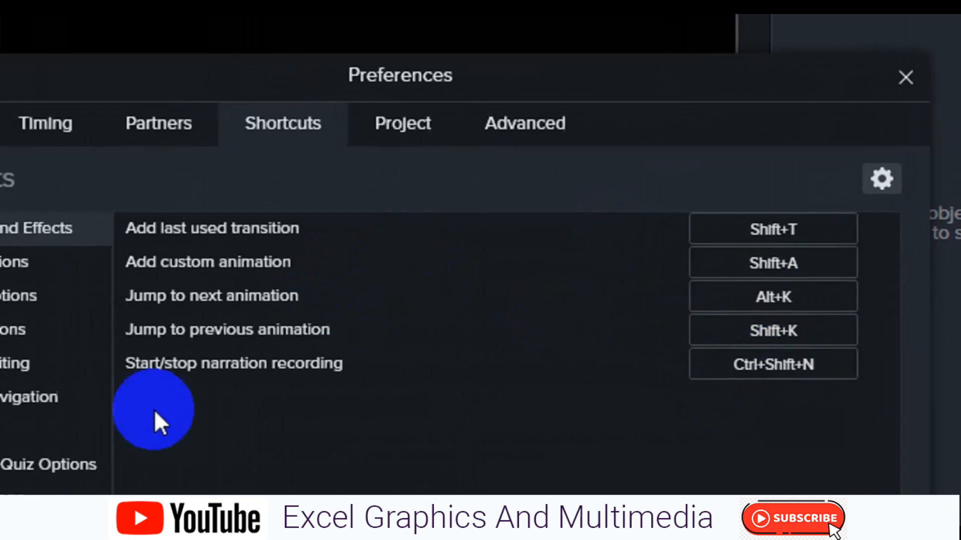
click(80, 432)
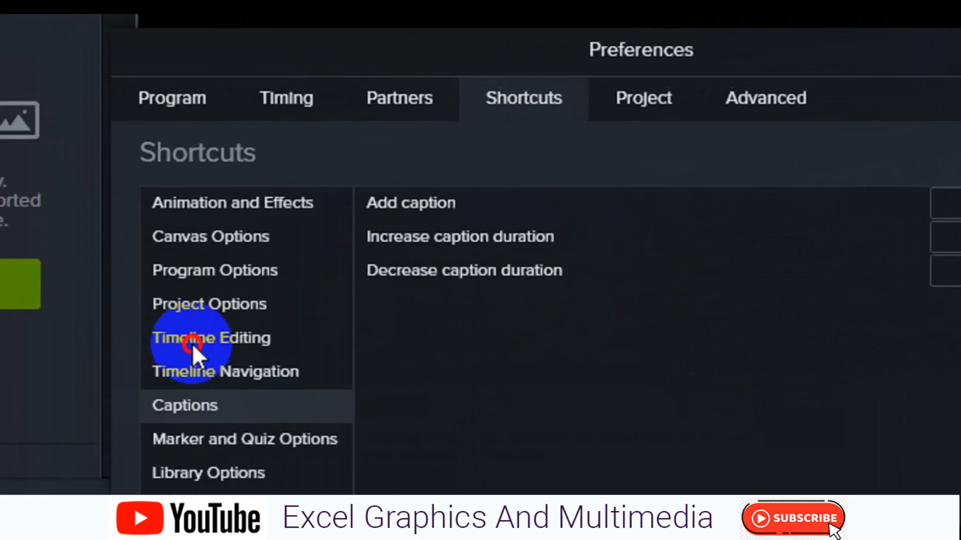
click(213, 342)
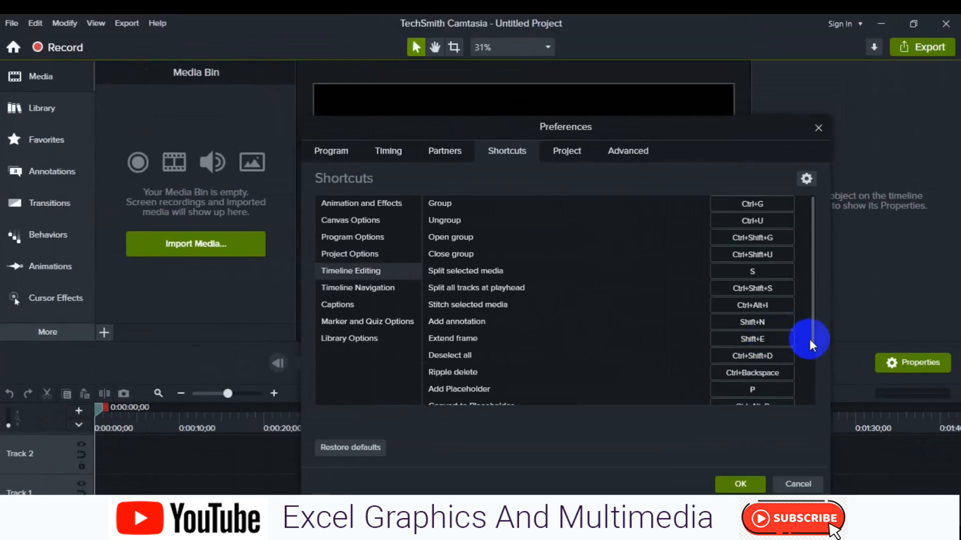
drag(813, 339, 817, 403)
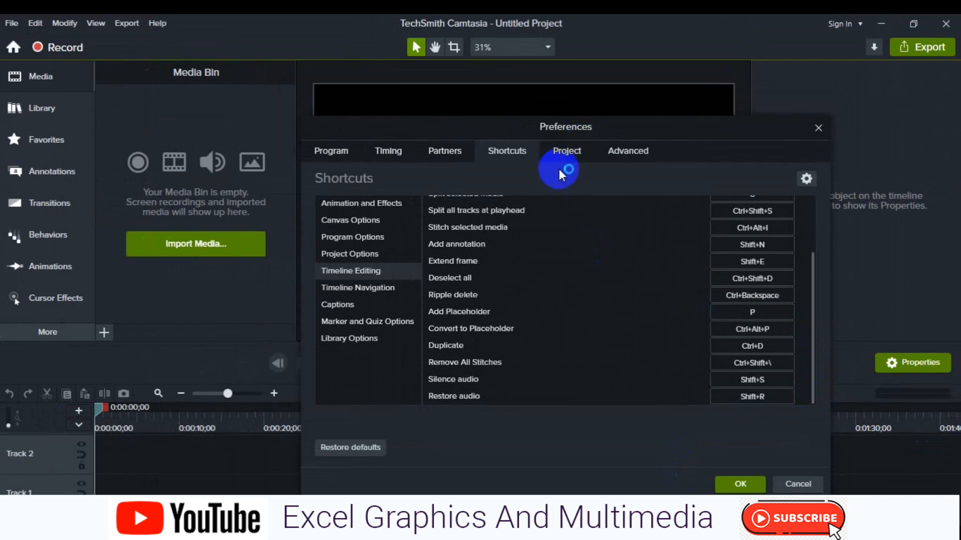
Set the default project canvas dimensions to 1080p HD (1920x1080).
click(577, 149)
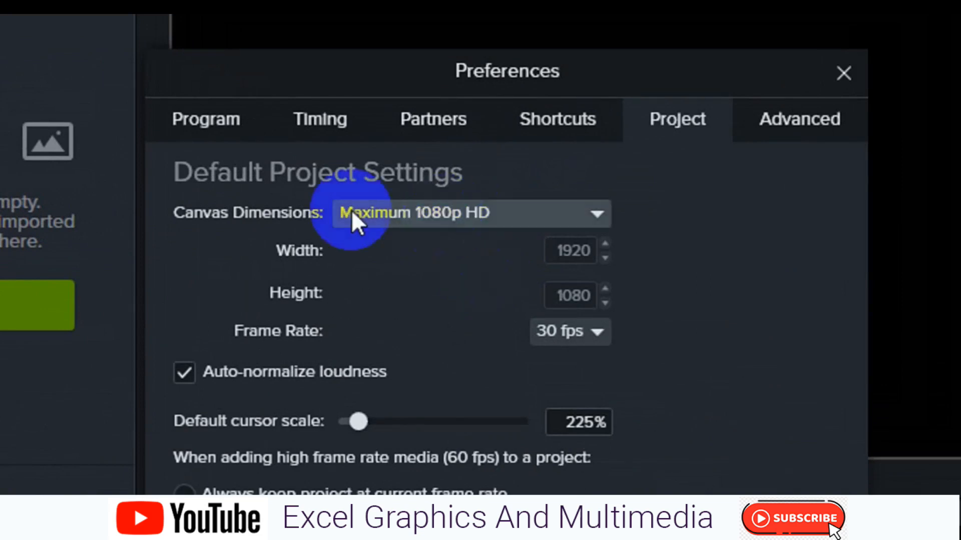
click(521, 210)
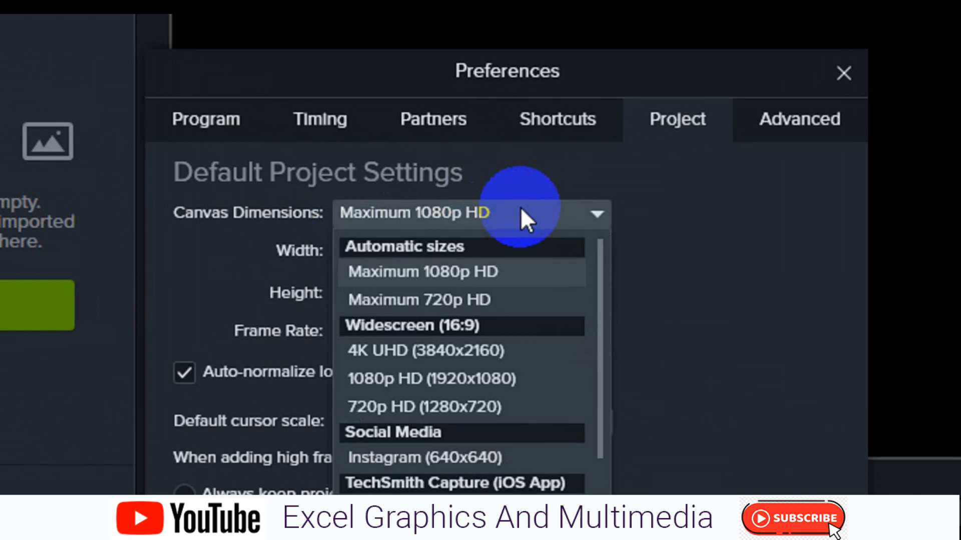
drag(595, 286, 593, 477)
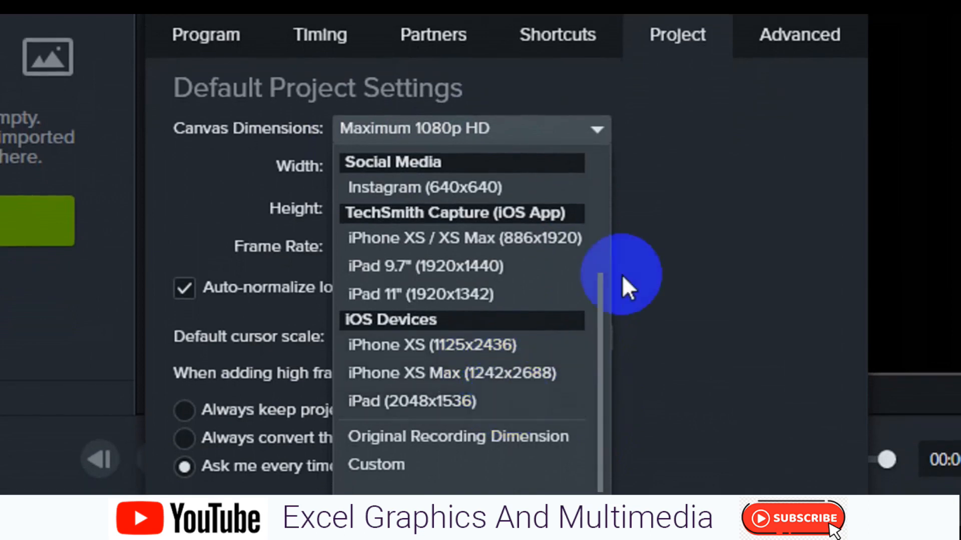
click(600, 249)
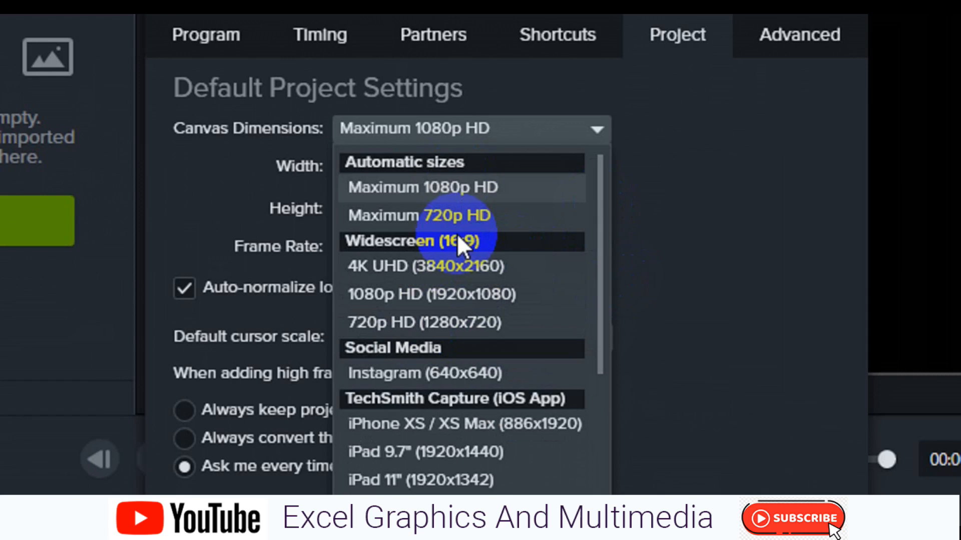
click(451, 293)
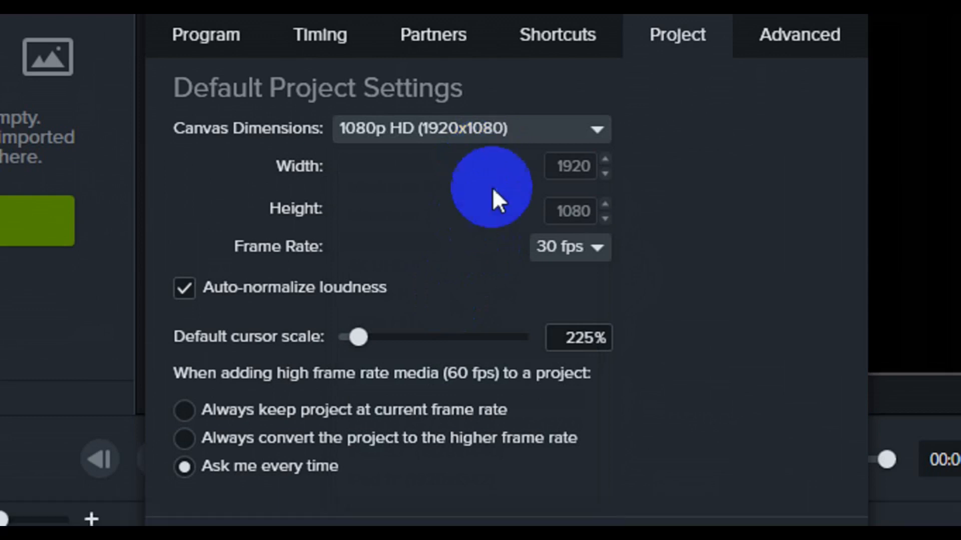
Choose a 30 fps default frame rate and always keep the project at its current frame rate when adding 60 fps media.
click(594, 251)
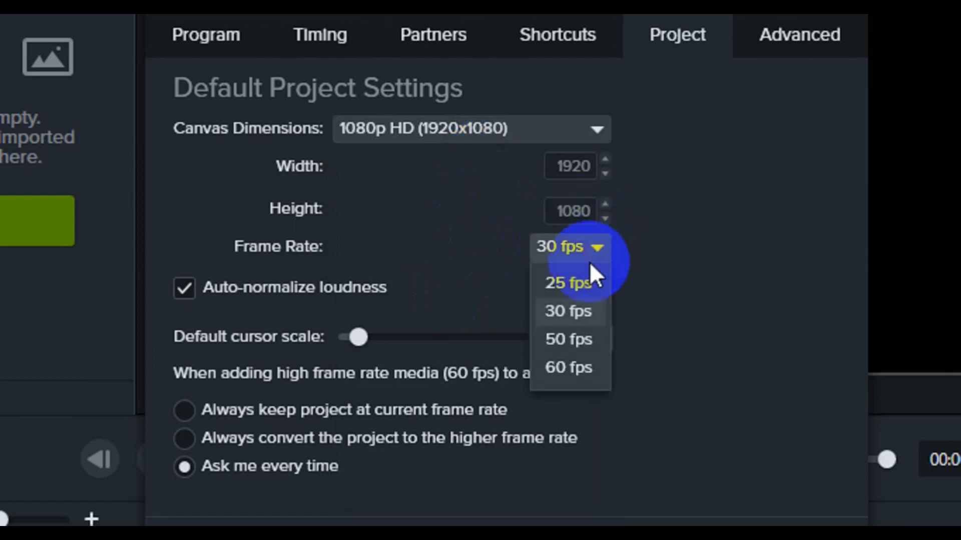
click(590, 314)
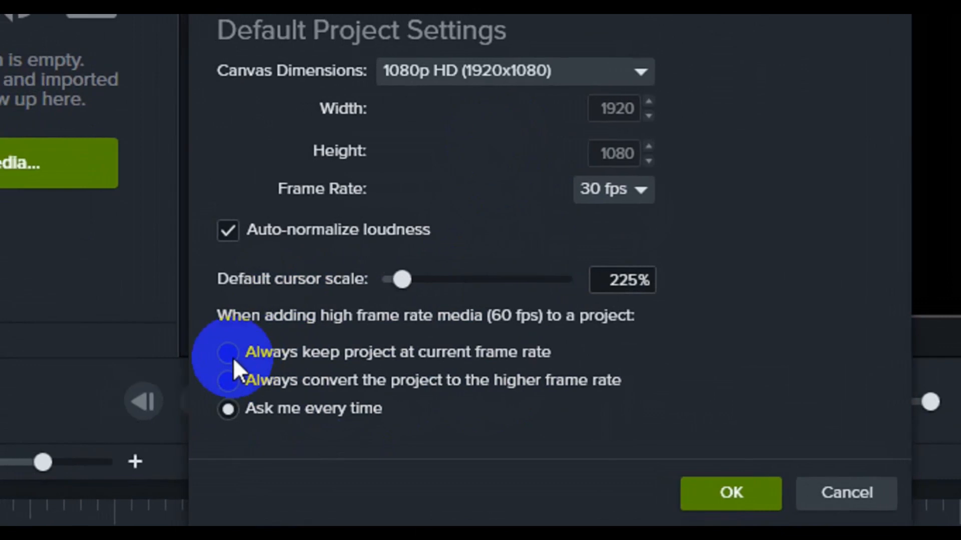
click(212, 353)
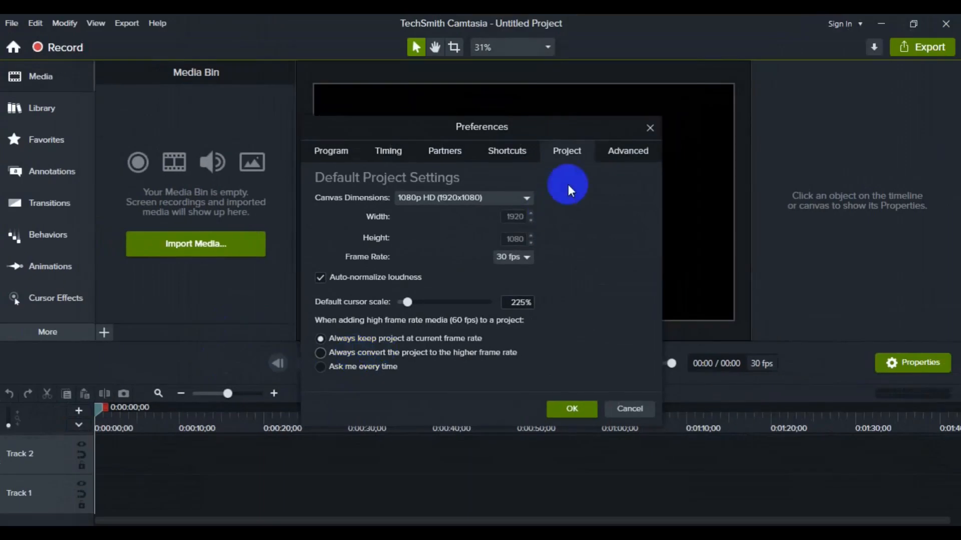
Set the temporary storage folder to "TTT Recordig" on the Desktop and accept the changed preferences.
click(614, 154)
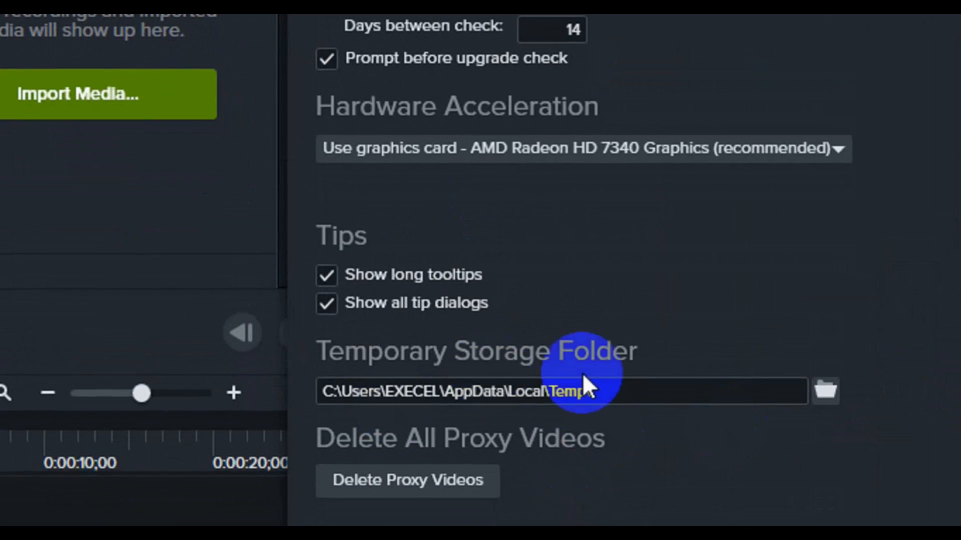
click(827, 389)
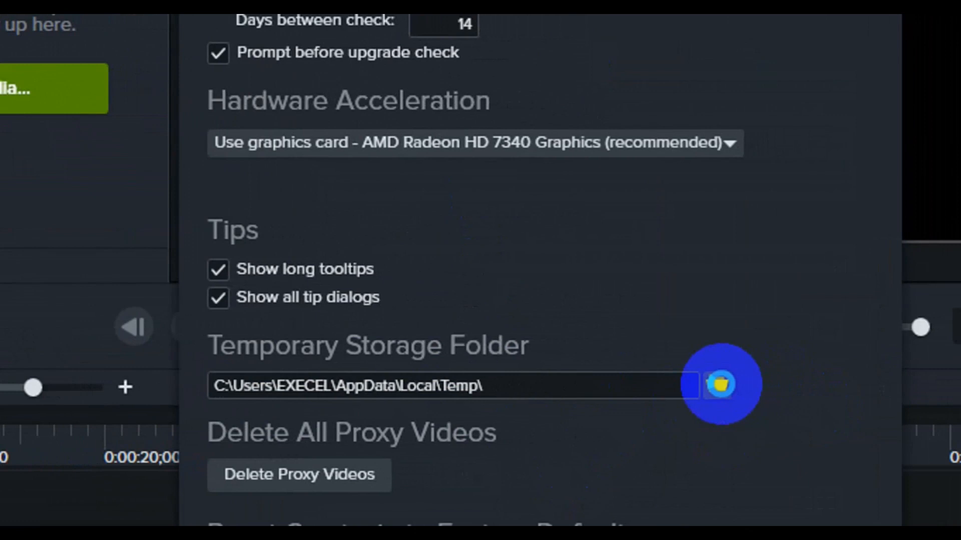
click(720, 385)
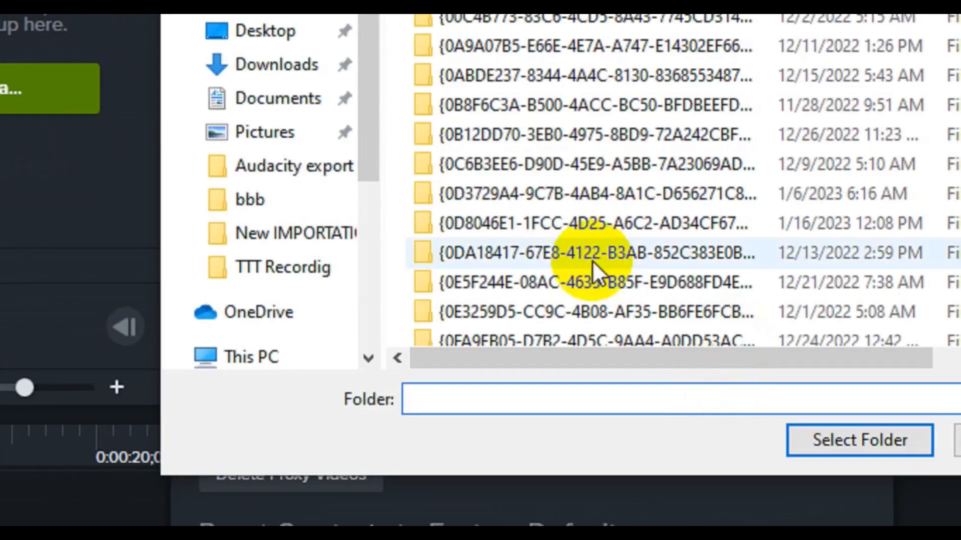
click(332, 268)
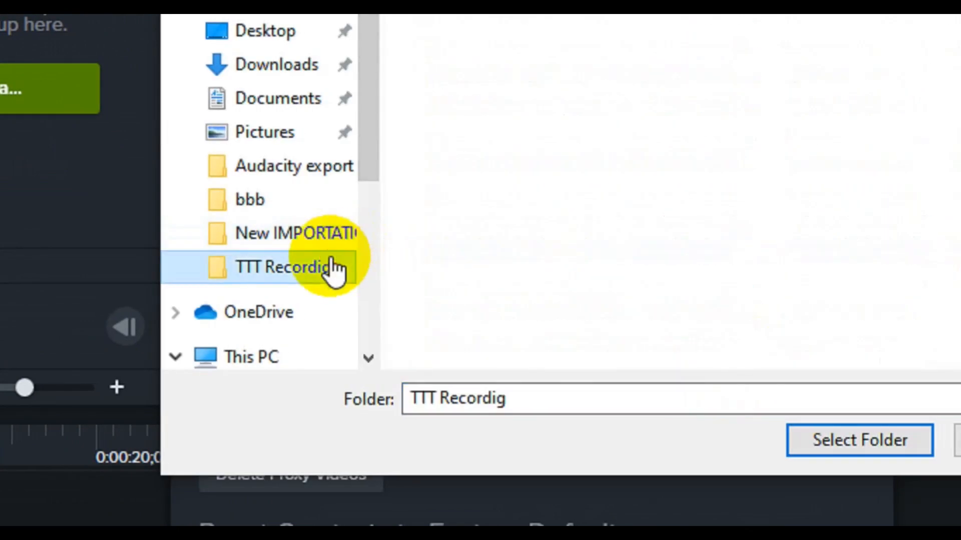
click(871, 443)
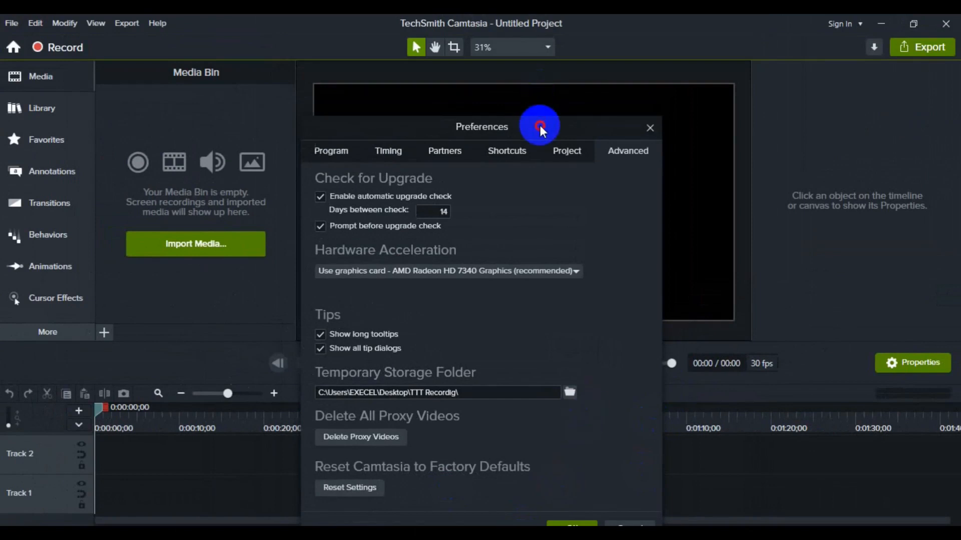
drag(539, 123, 551, 84)
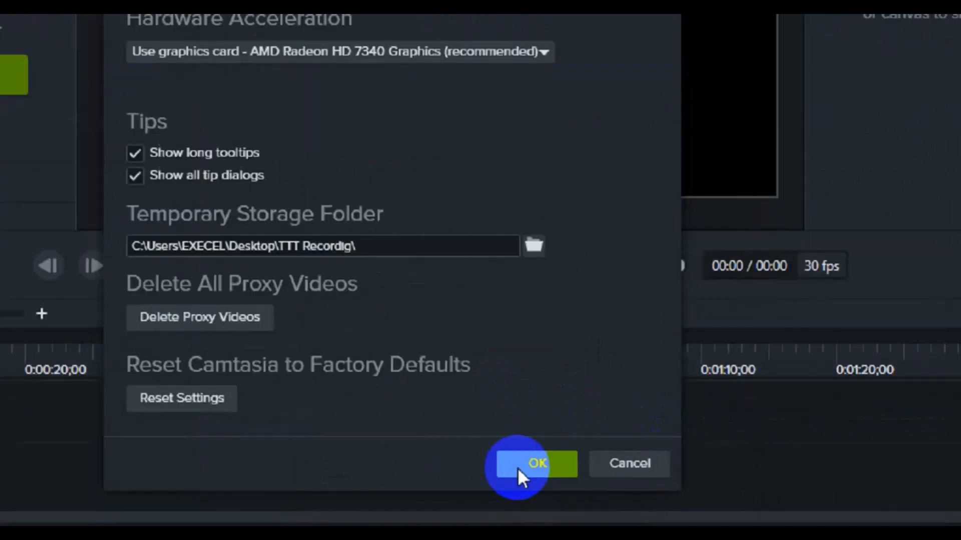
click(573, 488)
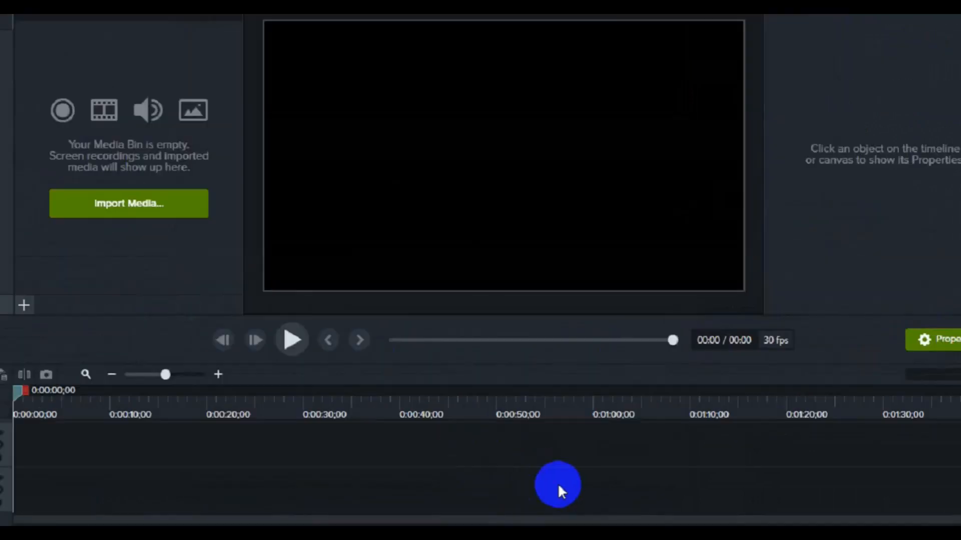